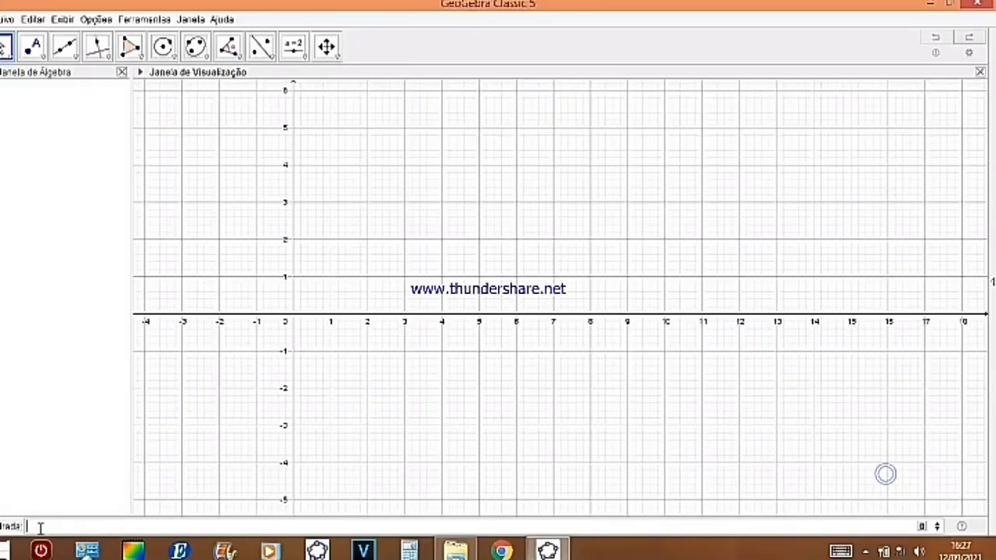
- Plot the line y = x on the empty graph
type("y")
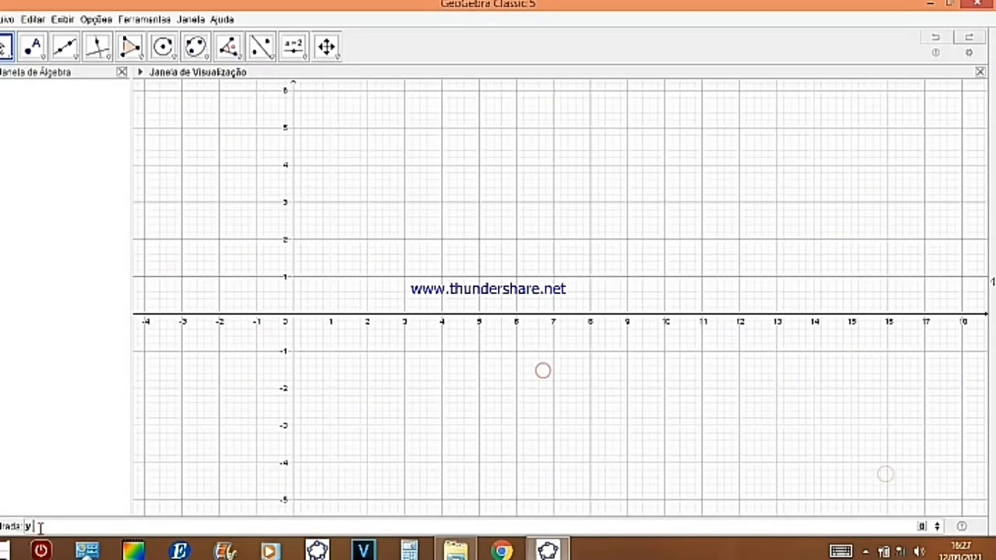
type(" =")
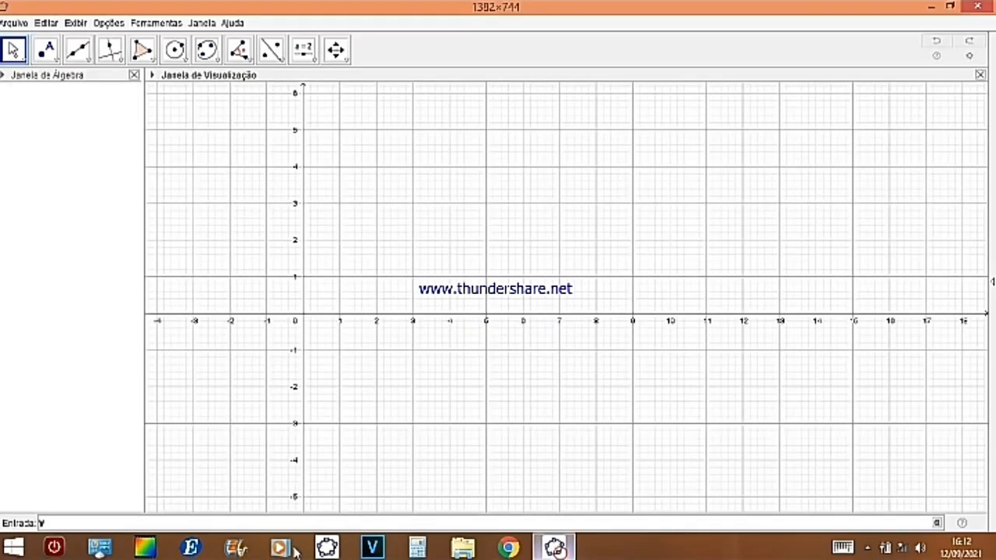
left_click(261, 523)
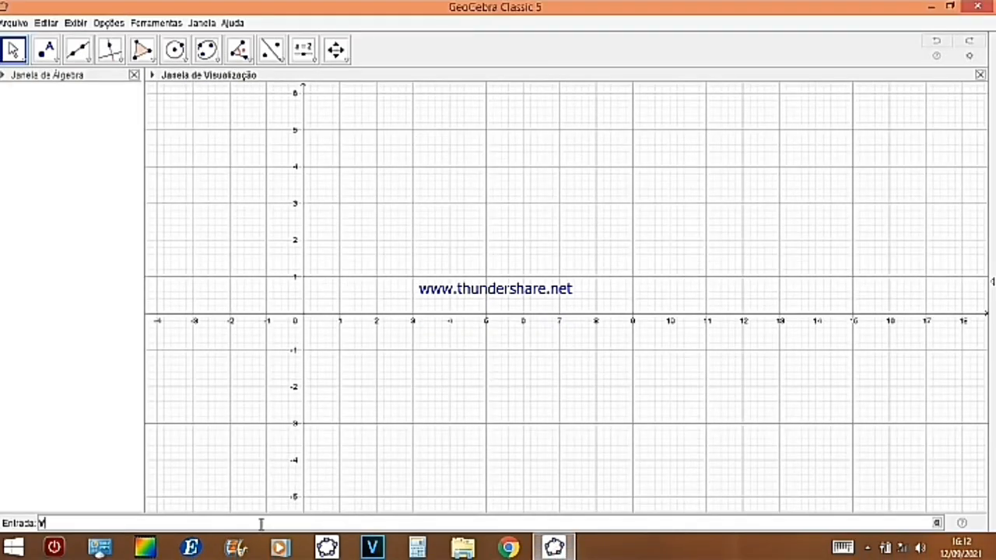
type("= x")
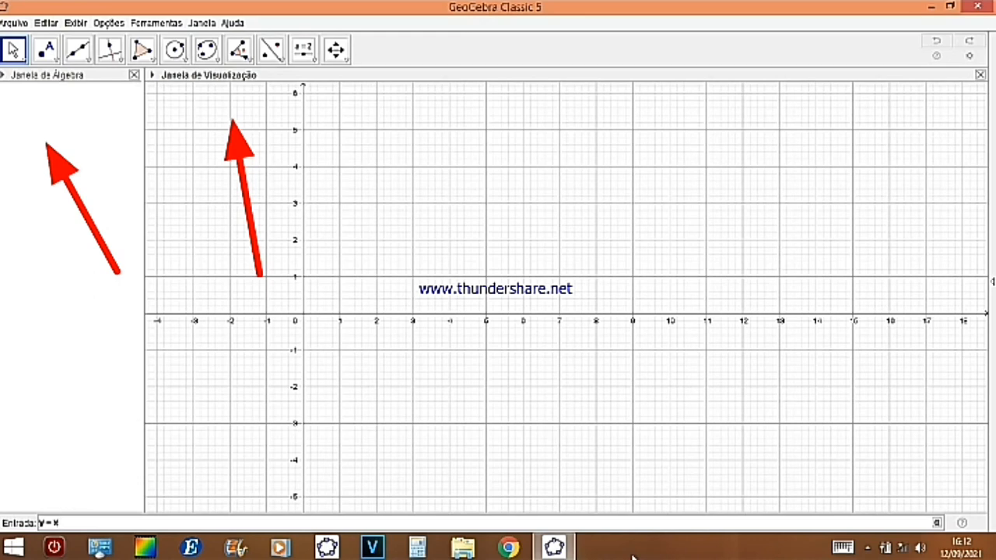
key("Return")
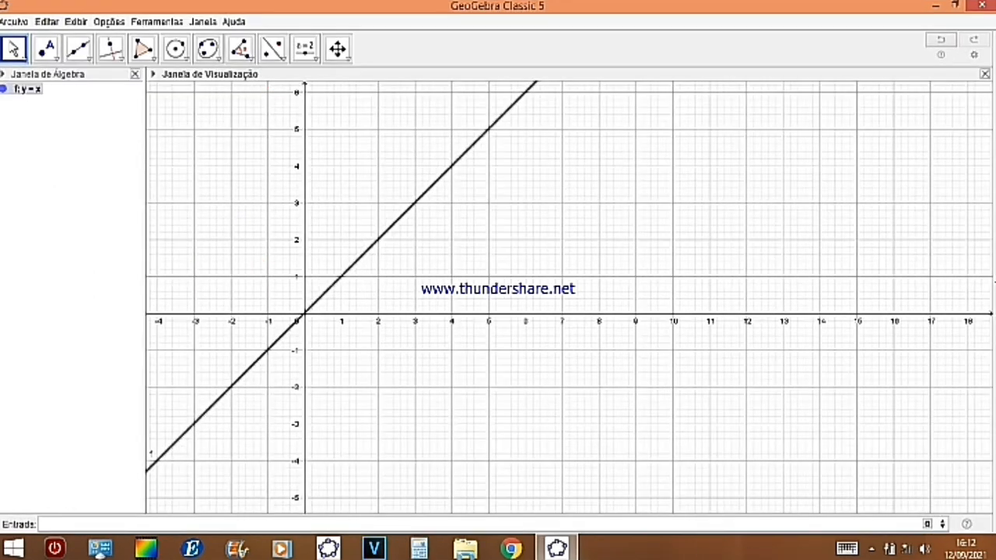
left_click(871, 549)
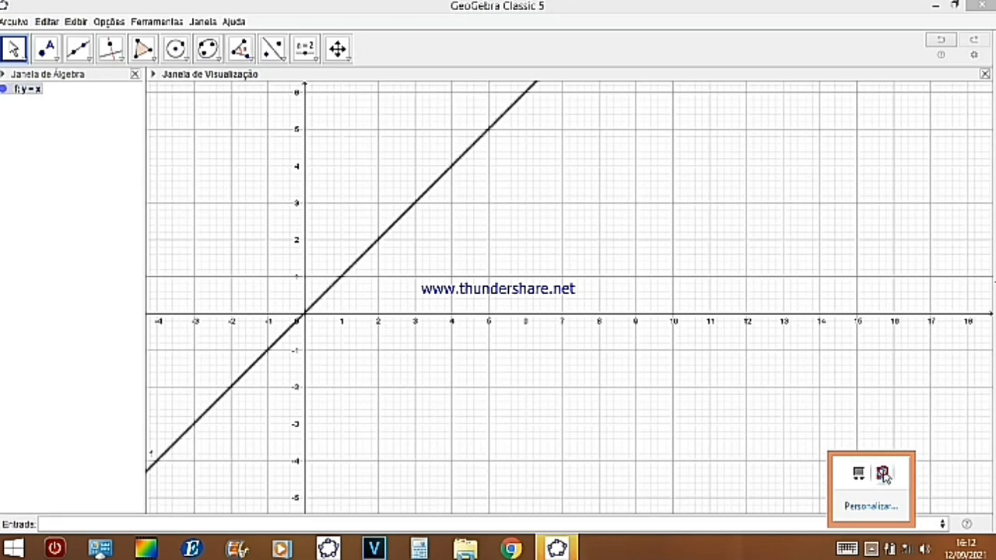
left_click(884, 475)
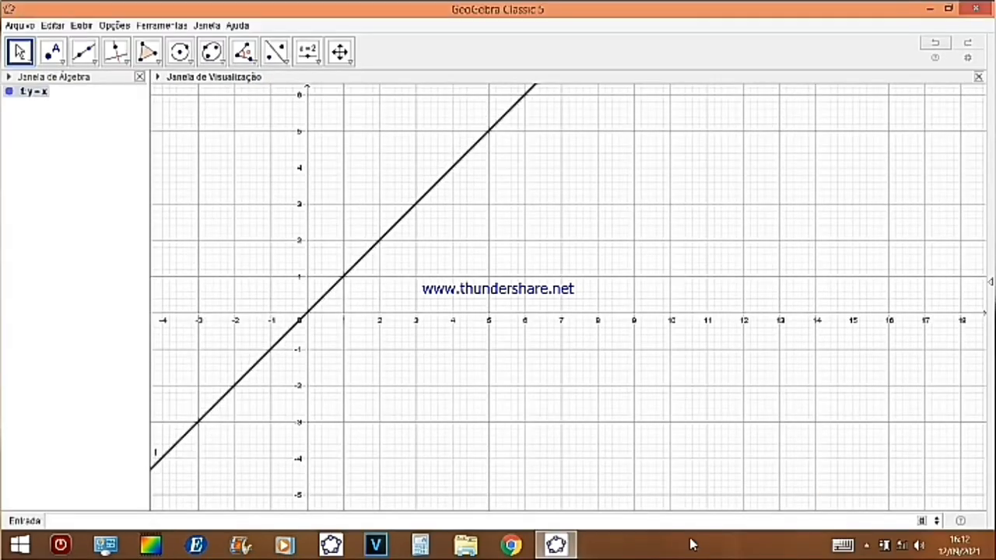
left_click(868, 547)
left_click(870, 547)
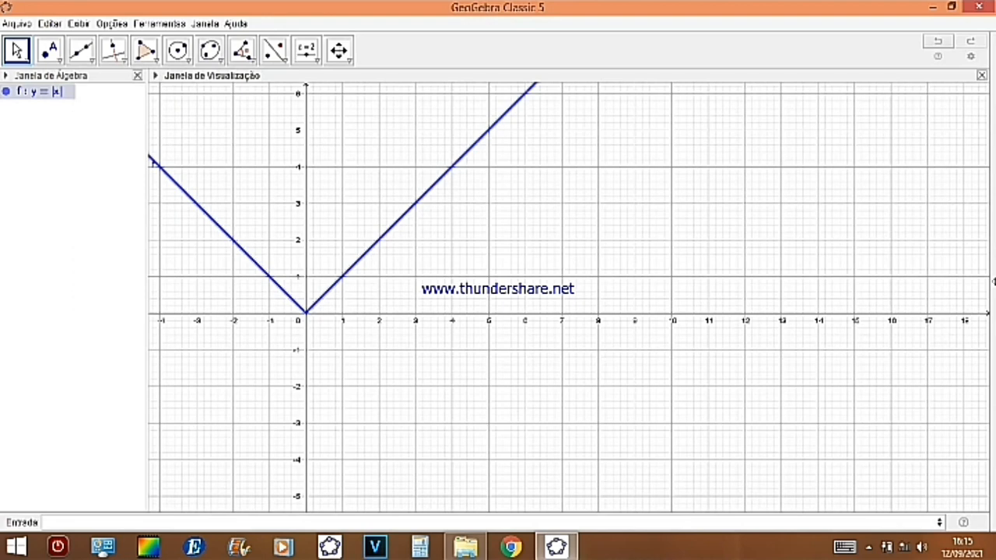
left_click(867, 547)
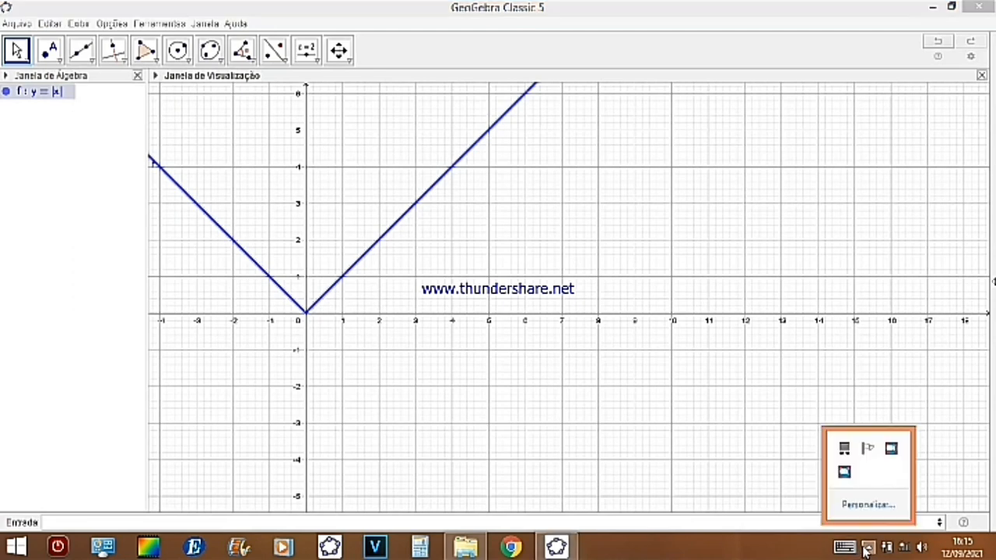
left_click(891, 472)
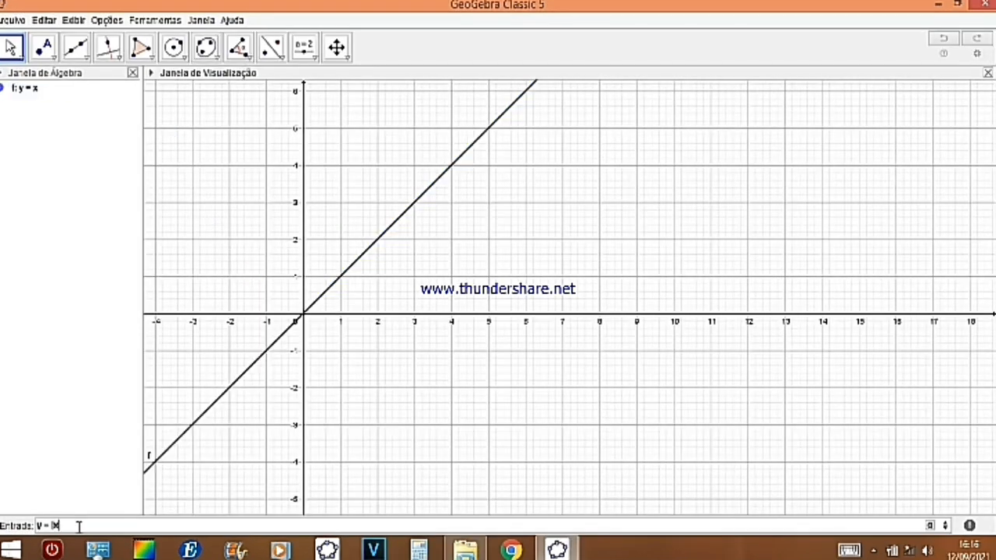
- Plot the modulus function y = |x| on the same axes as the line y = x
type("|")
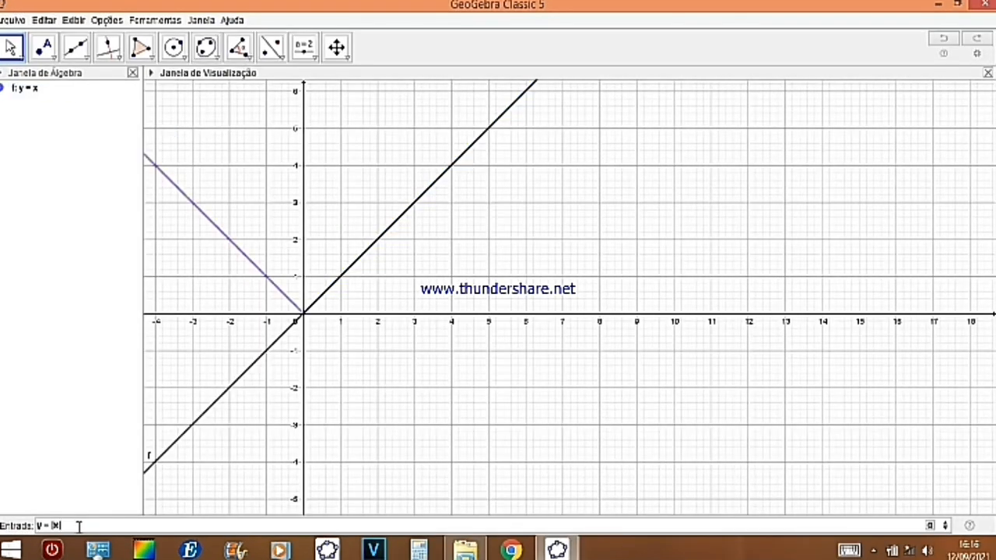
key("Return")
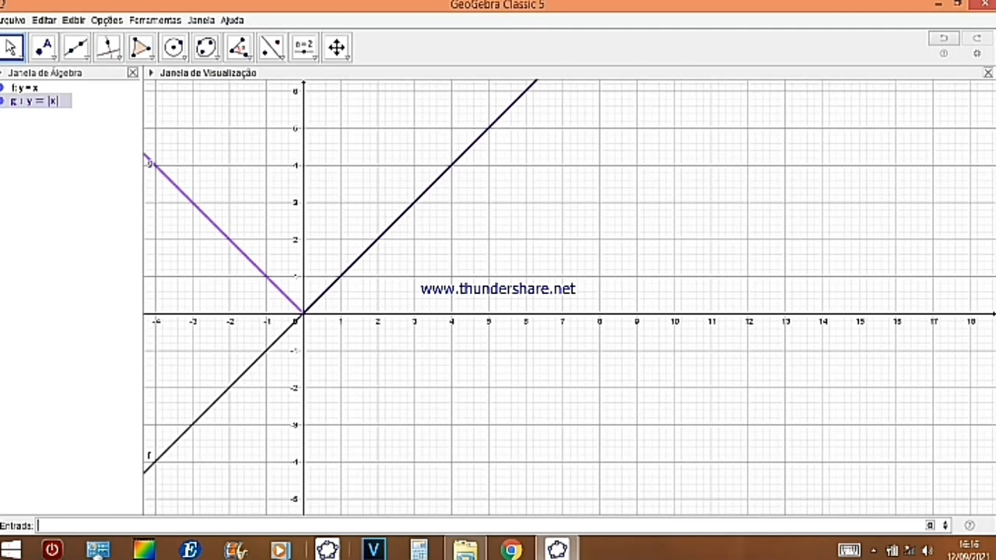
right_click(267, 288)
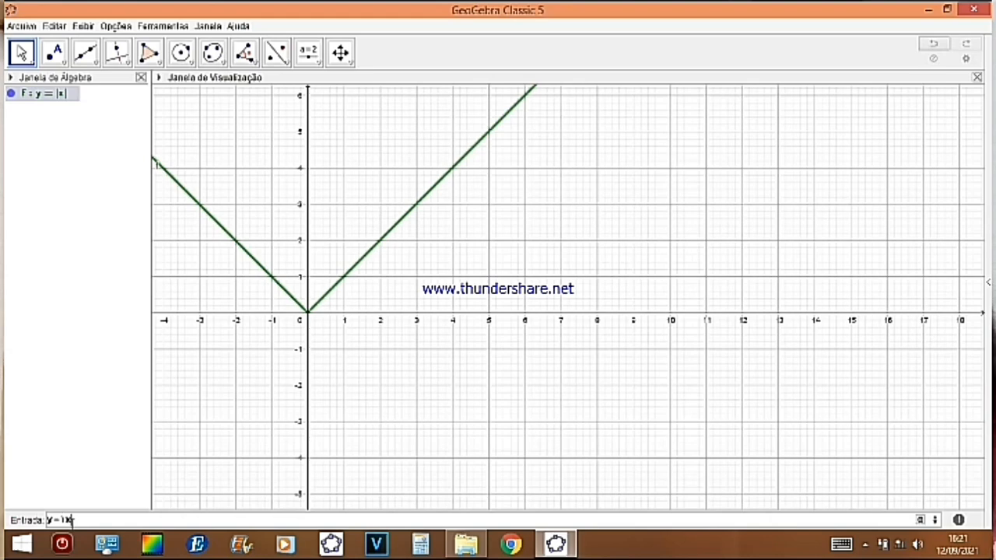
- Plot the function y = |x| + 2 on the same axes as y = |x|
type("x")
key("BackSpace")
key("BackSpace")
key("BackSpace")
type("|")
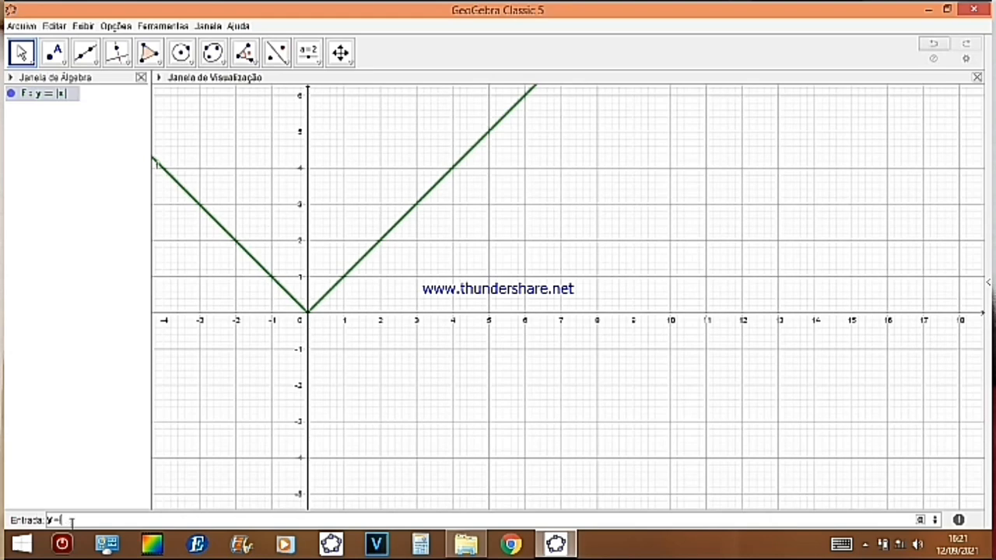
type("x| ")
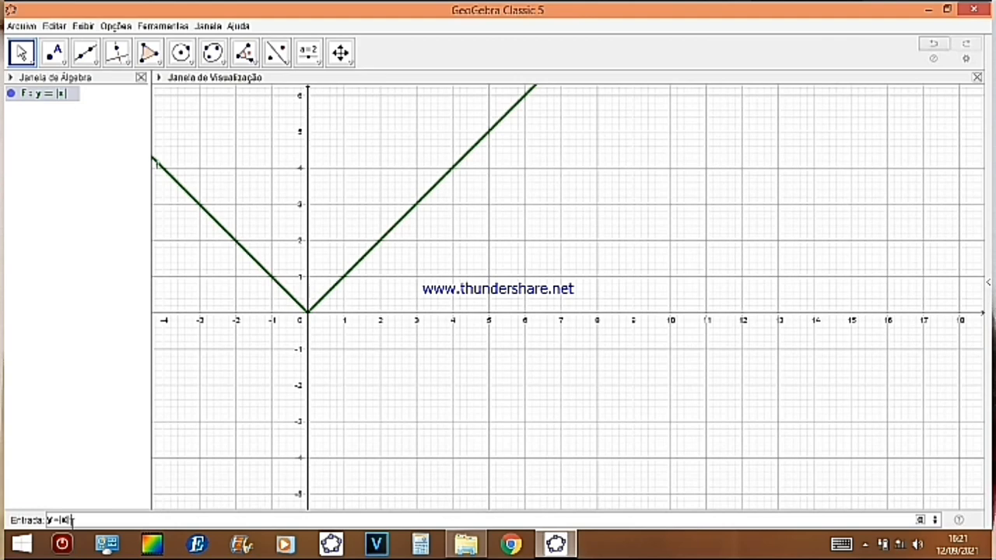
type("+ 2")
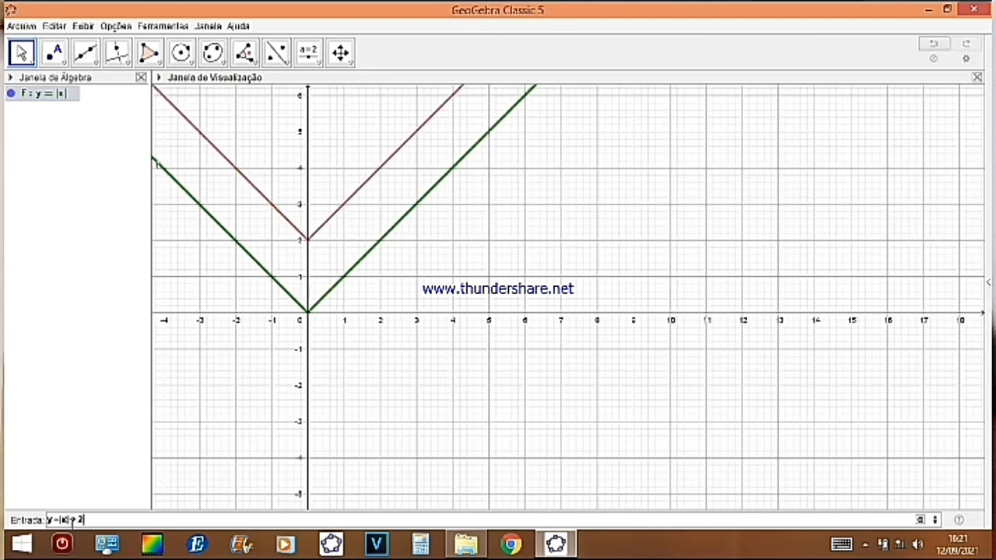
key("Return")
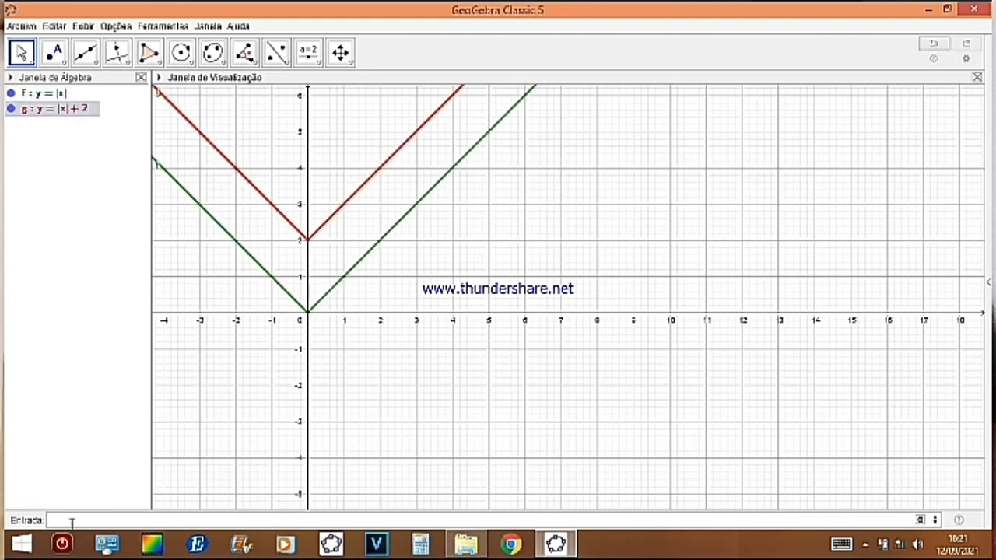
- Plot the function y = |x| - 2 on the axes holding y = |x| and y = |x| + 2
type("y = |x|")
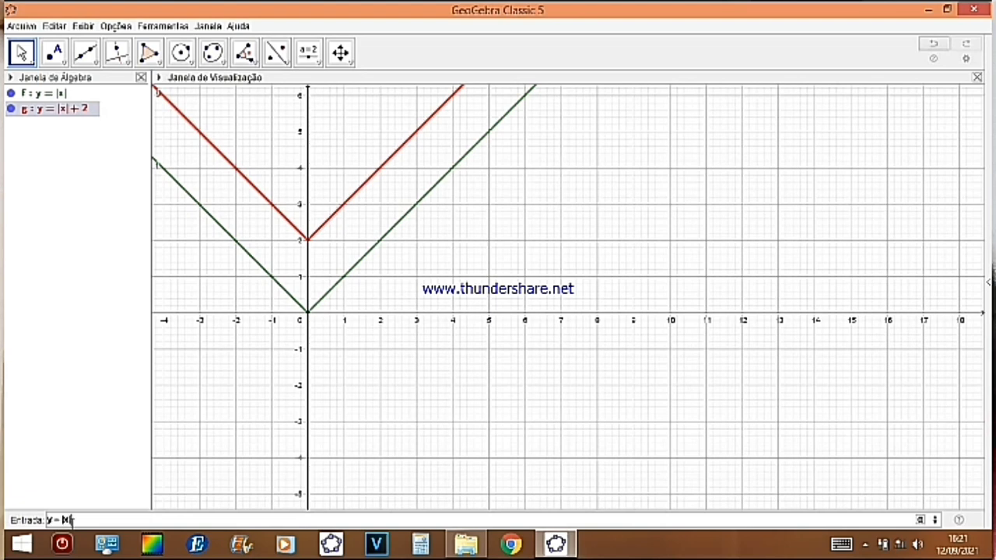
type("²")
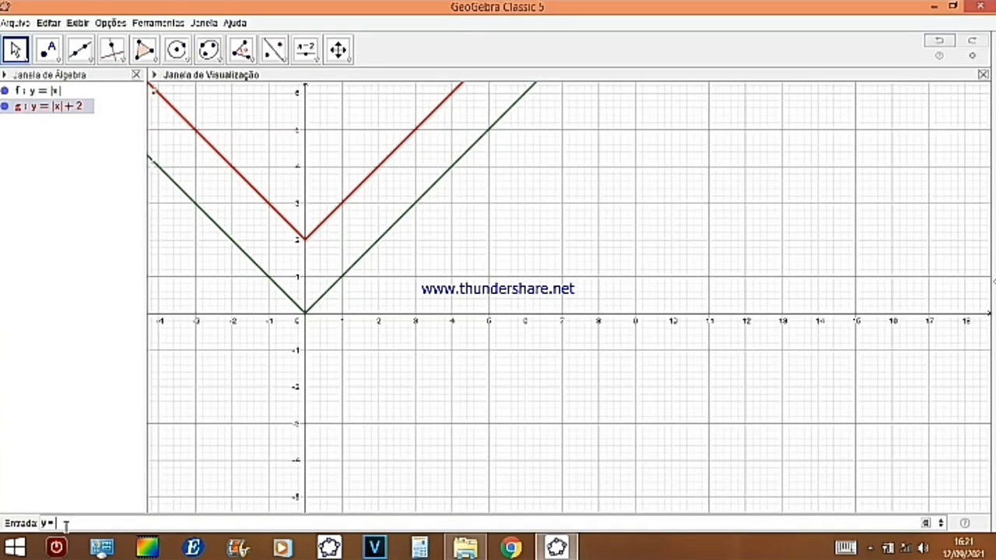
type("x|-2")
key("Return")
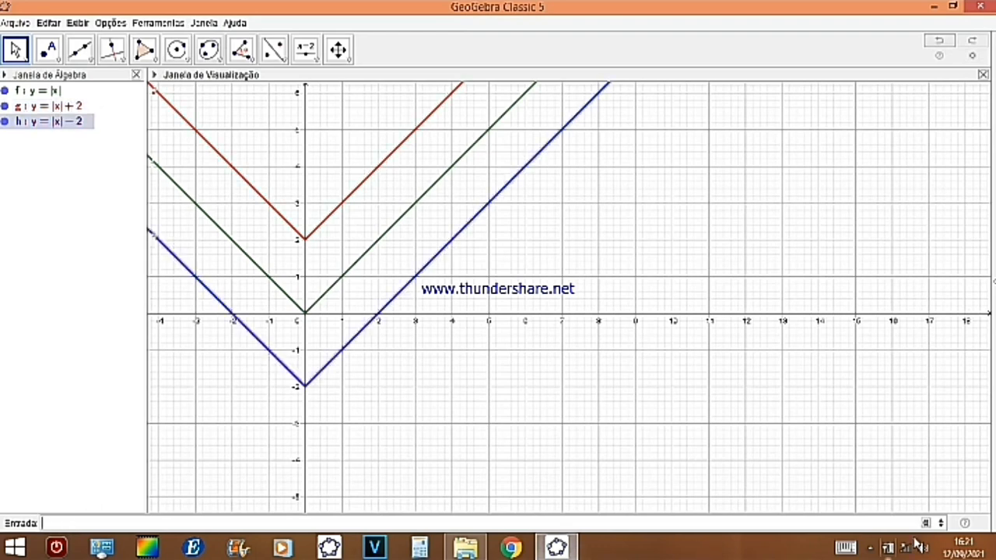
left_click(868, 547)
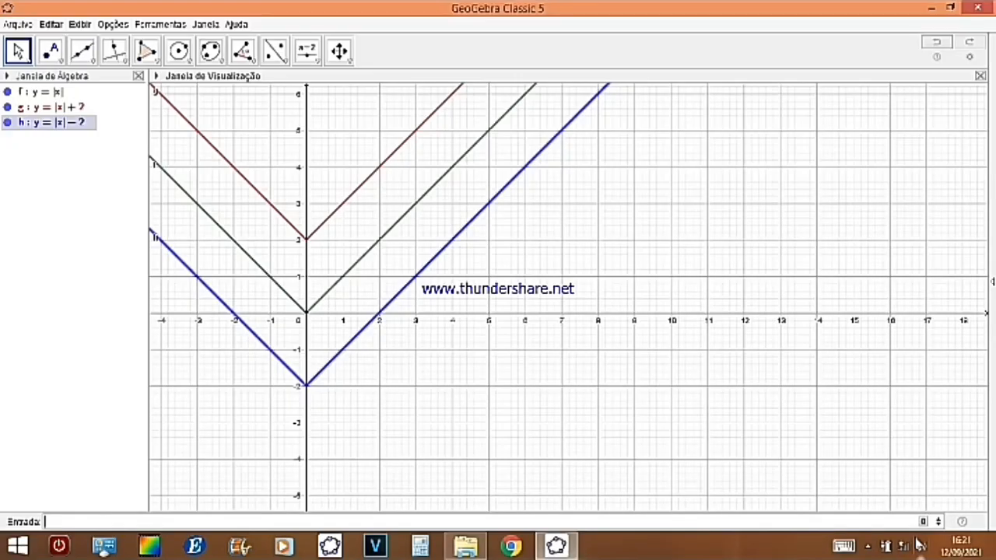
left_click(866, 547)
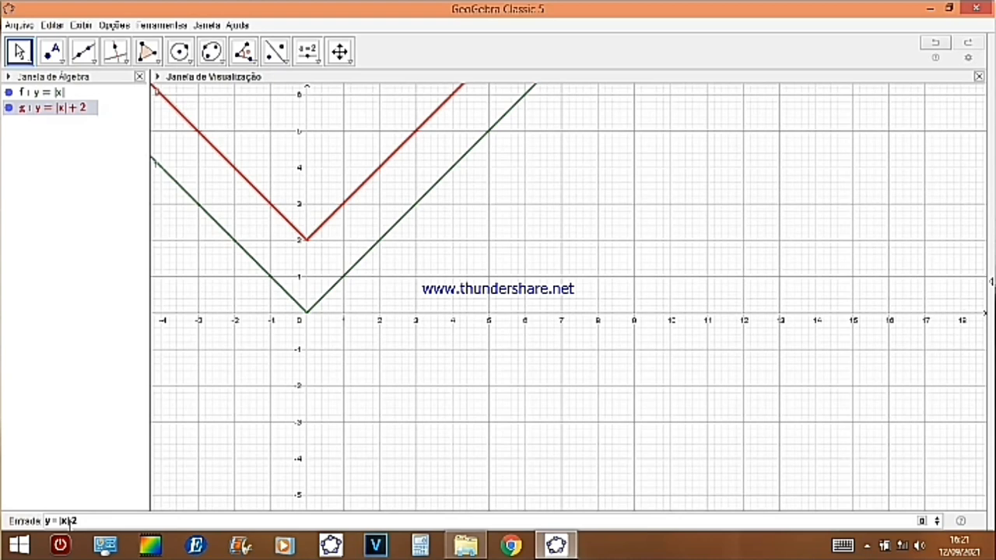
key("Return")
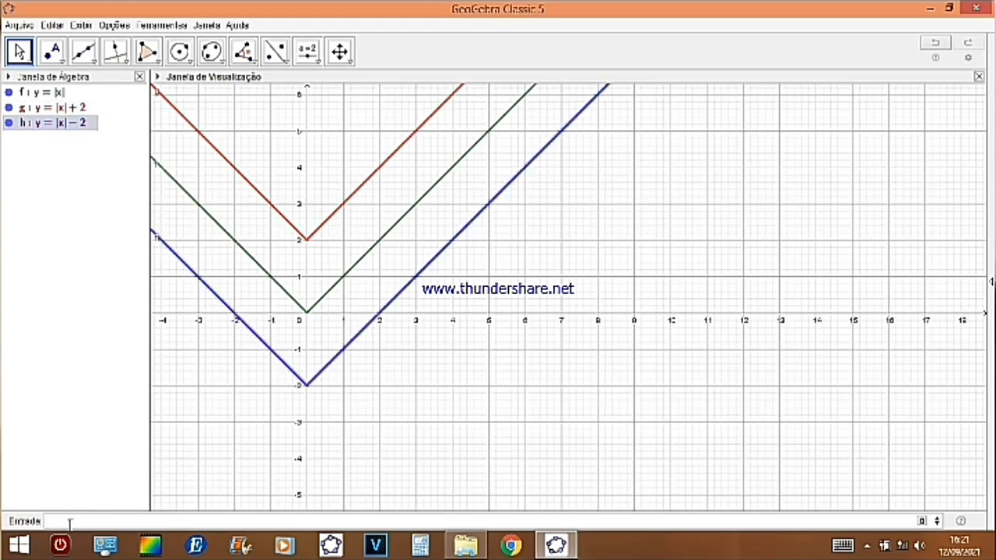
left_click(869, 547)
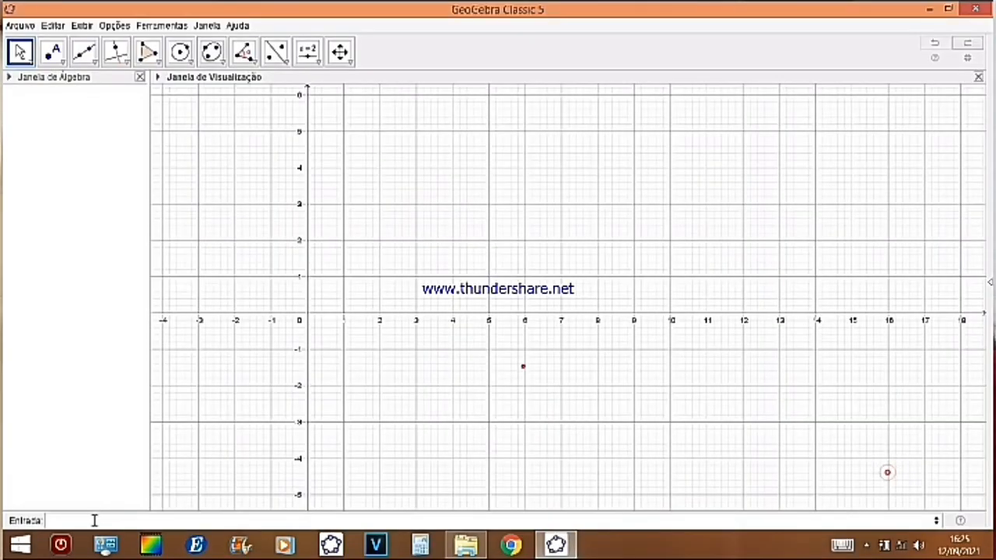
- Plot the base modulus function y = |x| on the empty graph
left_click(93, 520)
type("y = |x|")
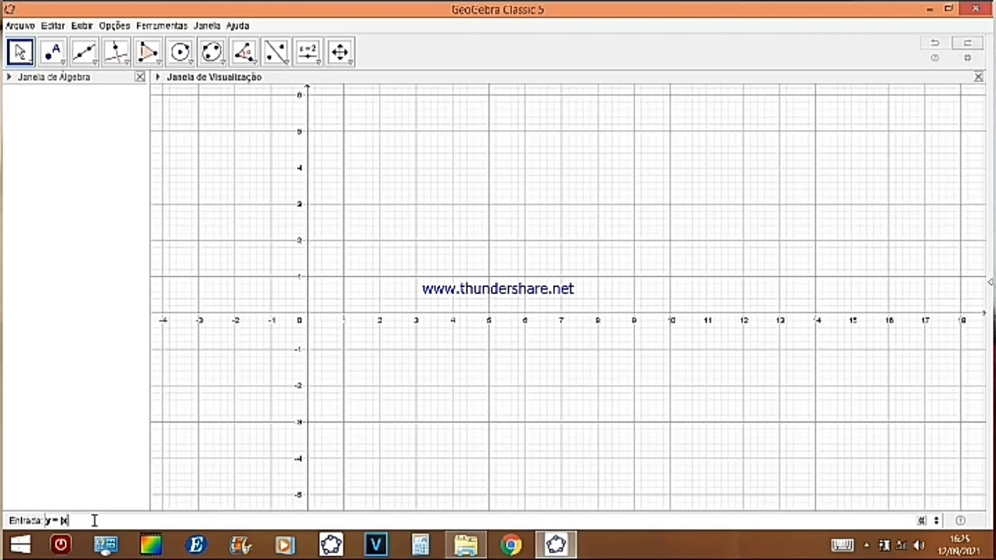
key("Return")
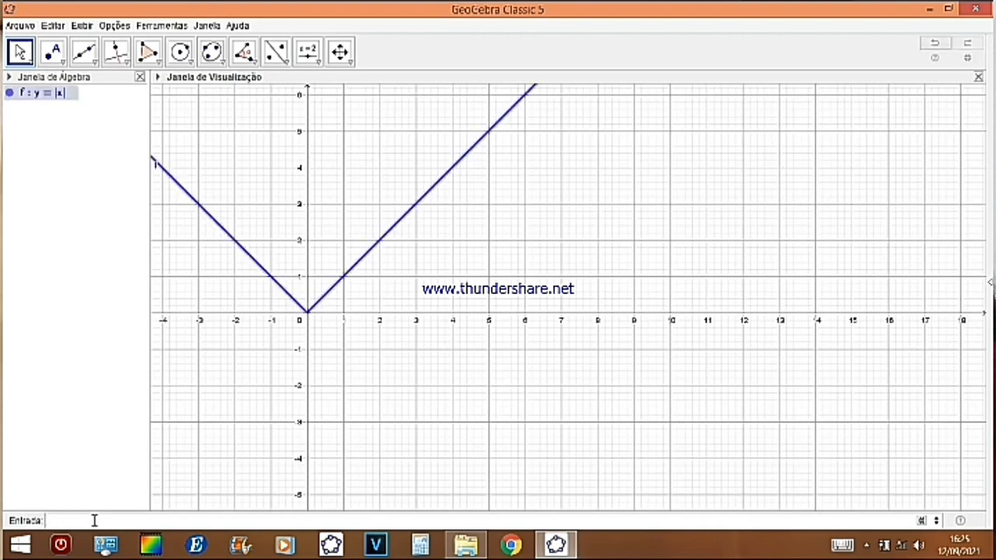
- Plot the function y = |x-2| on the same axes as y = |x|
type("y=")
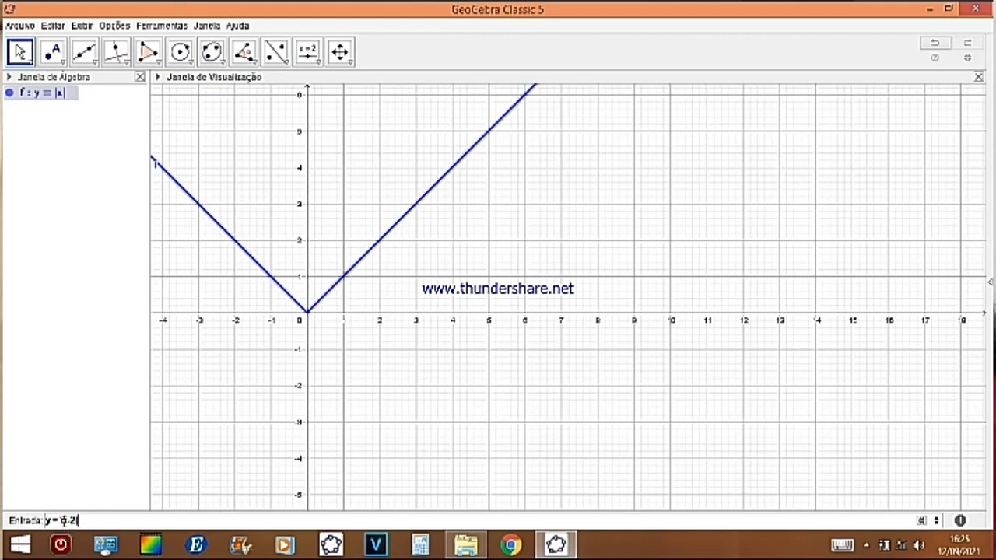
key("Return")
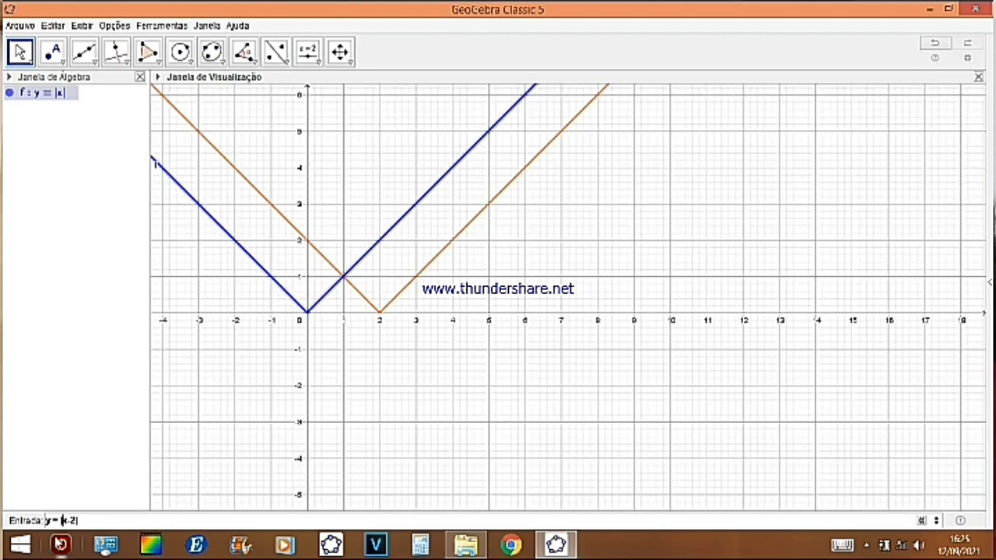
key("Return")
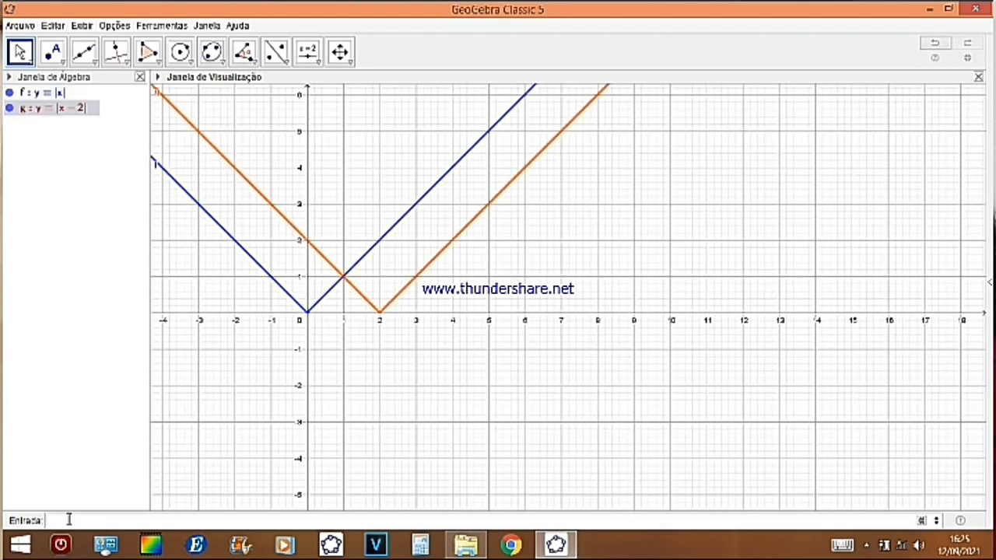
- Plot the function y = |x+2| on the axes holding y = |x| and y = |x-2|
left_click(69, 520)
type("y=|x")
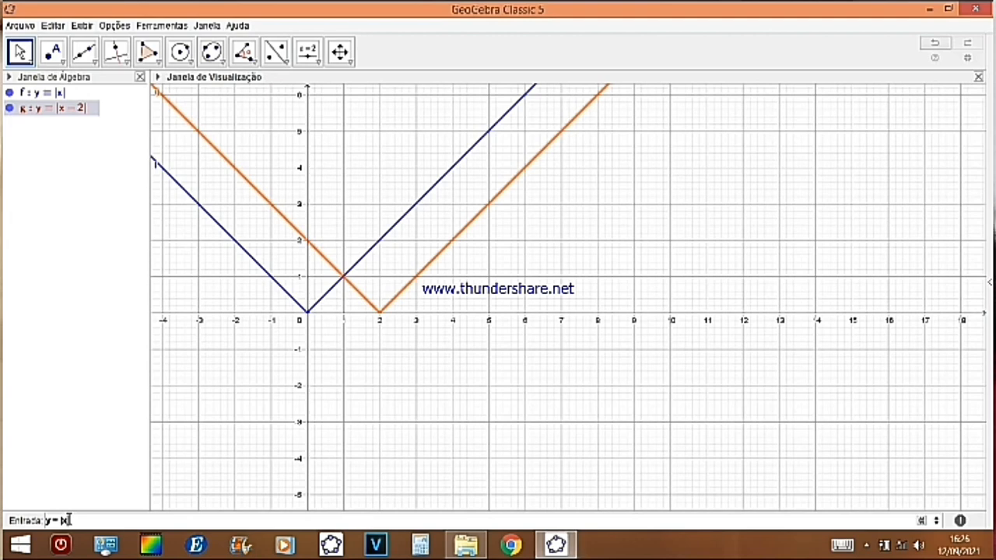
type("+2|")
key("BackSpace")
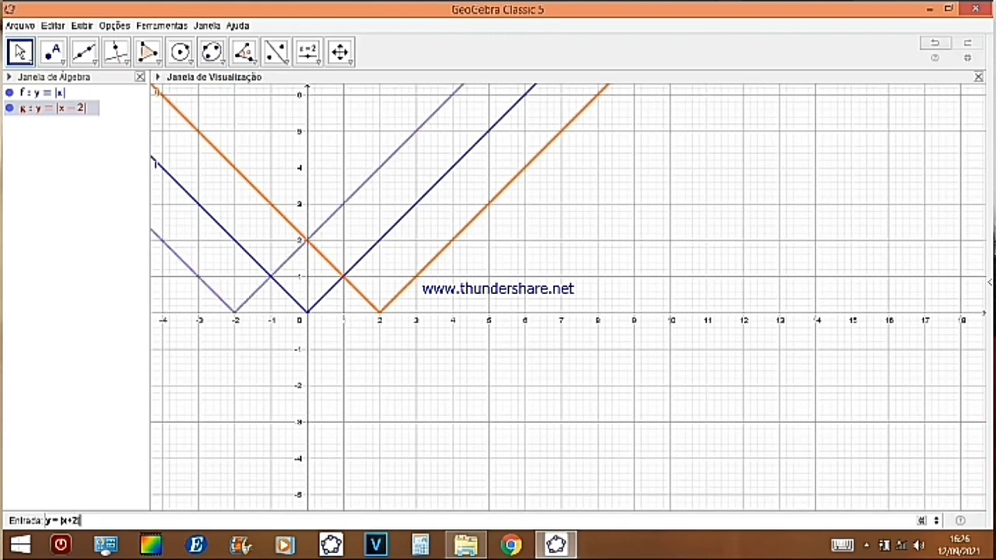
key("Return")
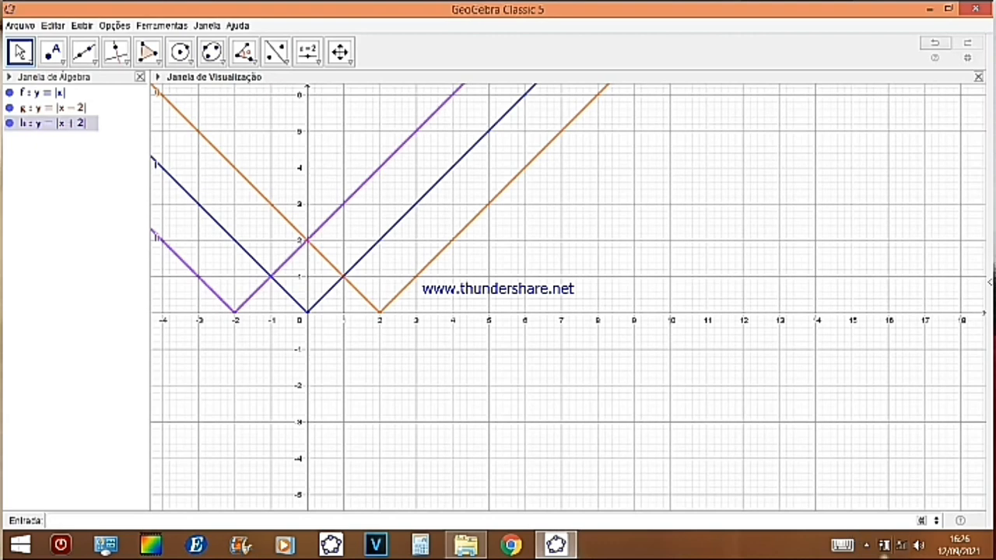
left_click(865, 547)
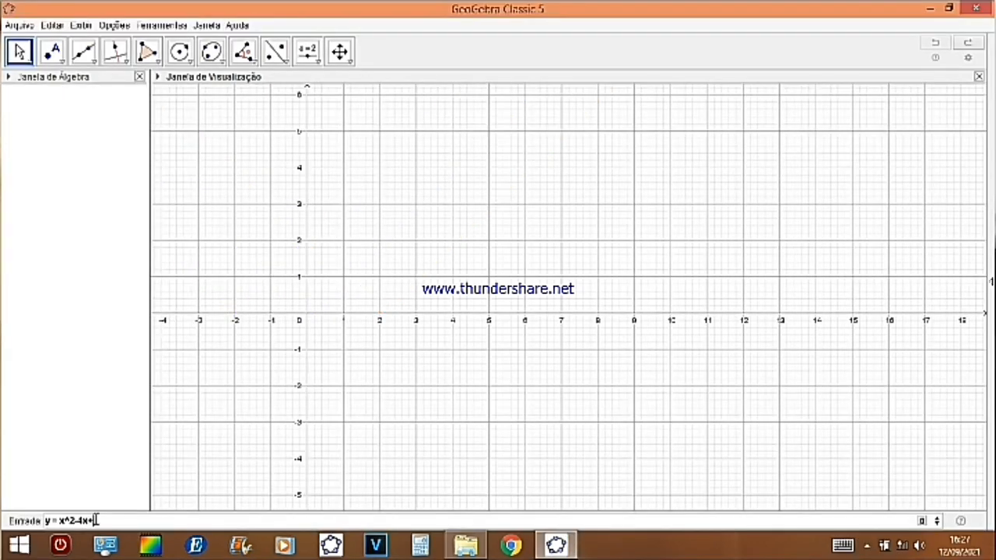
- Plot the quadratic function y = x^2-4x+3 on the empty graph
type("2")
key("Return")
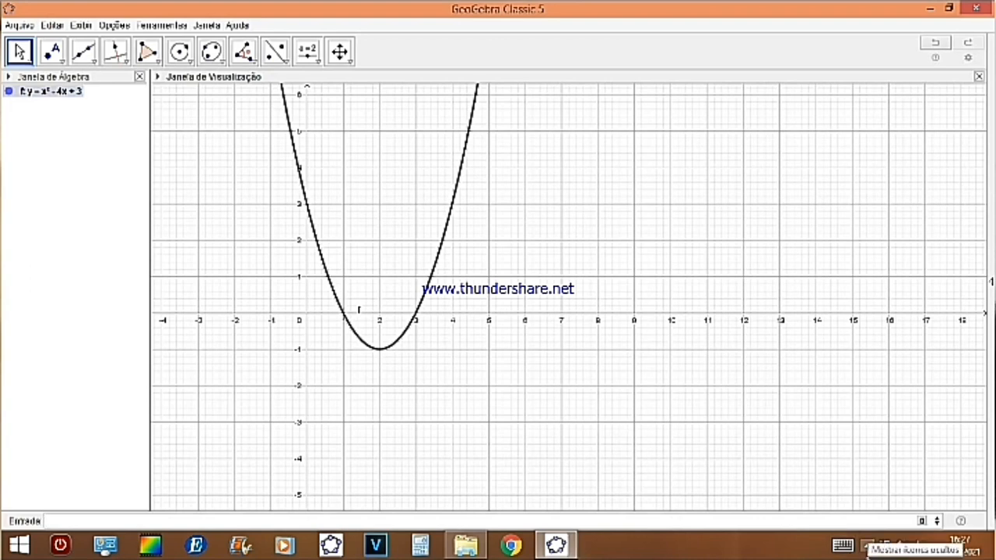
left_click(867, 547)
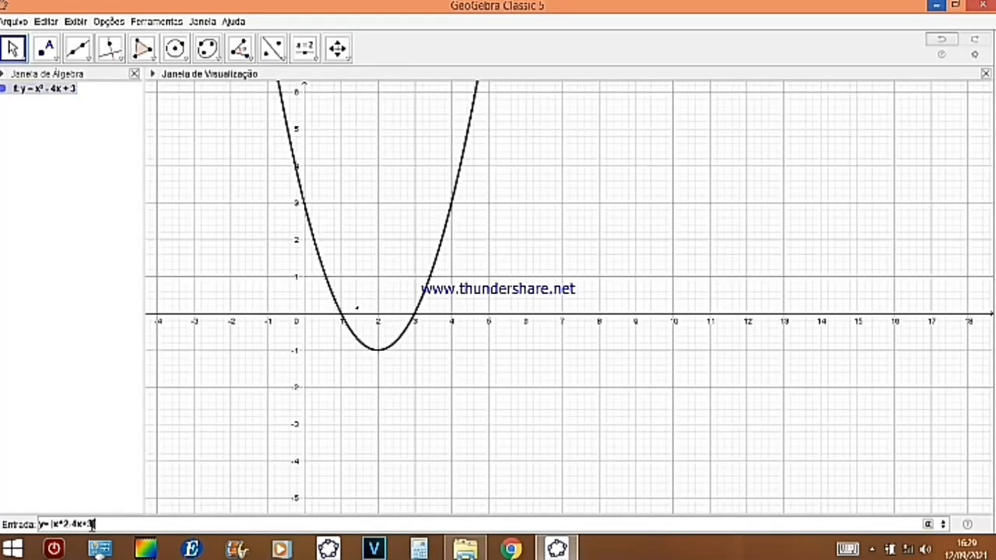
- Plot the function y = |x^2-4x+3| over the parabola and colour its curve red (255, 0, 0)
key("Return")
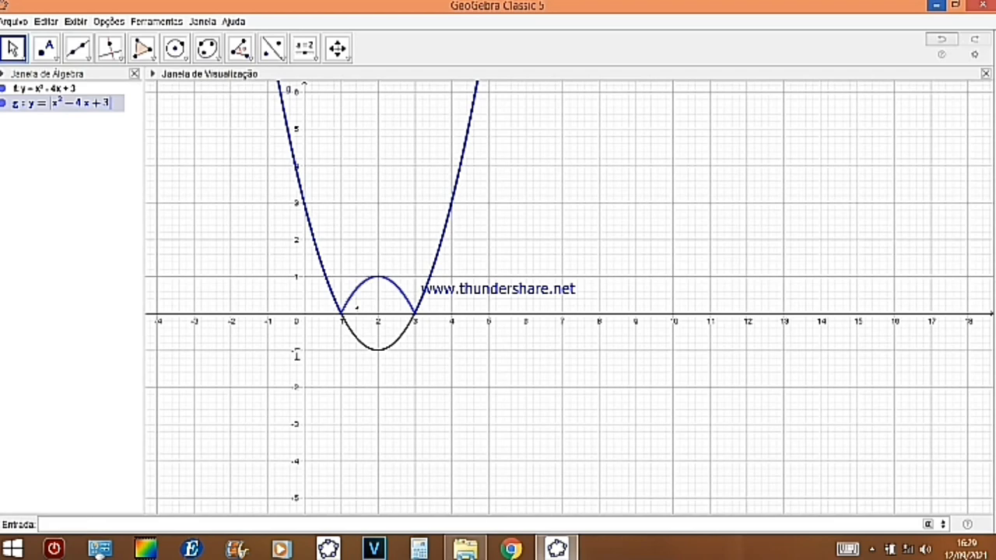
right_click(395, 292)
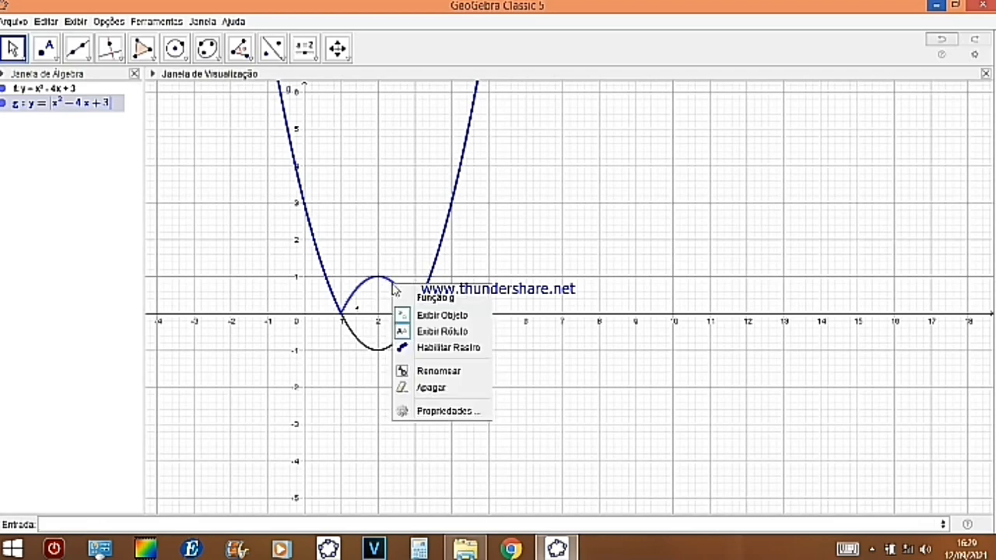
left_click(450, 411)
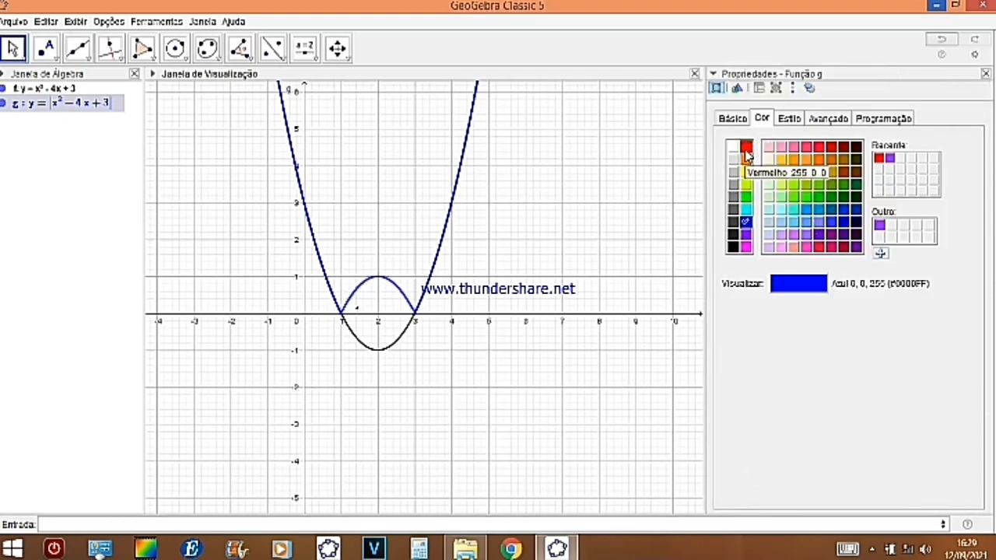
left_click(745, 148)
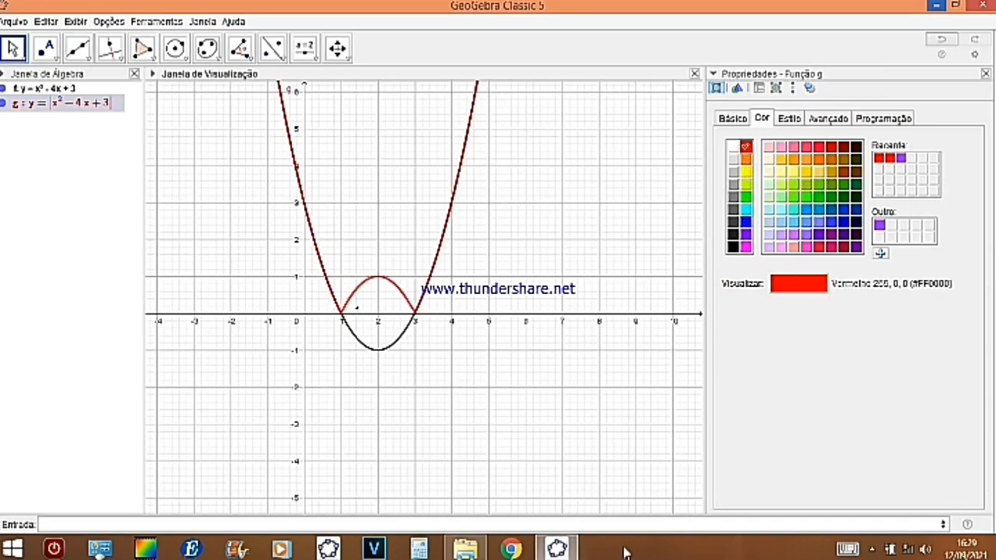